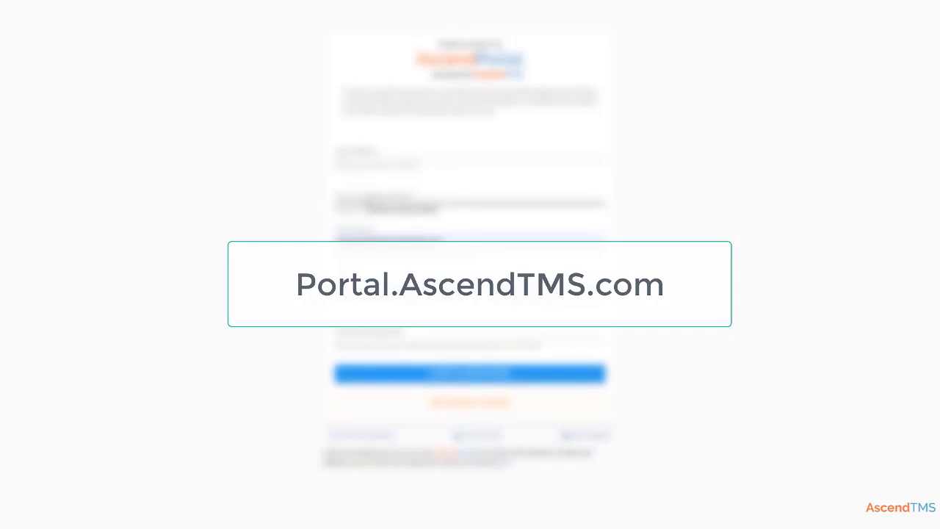
Step: Sign in with the existing carrier account and accept the Super Logistics link invitation
{"action": "left_click", "coordinate": [372, 284]}
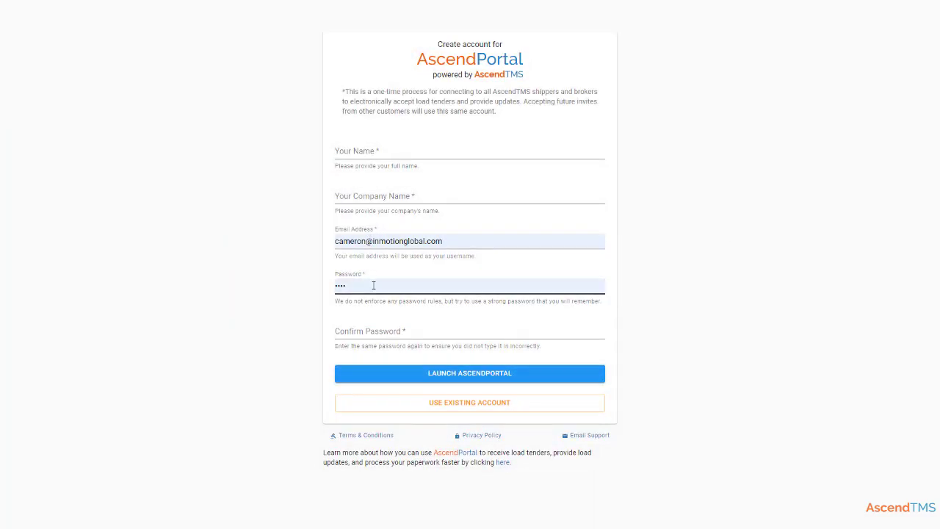
{"action": "left_click", "coordinate": [480, 403]}
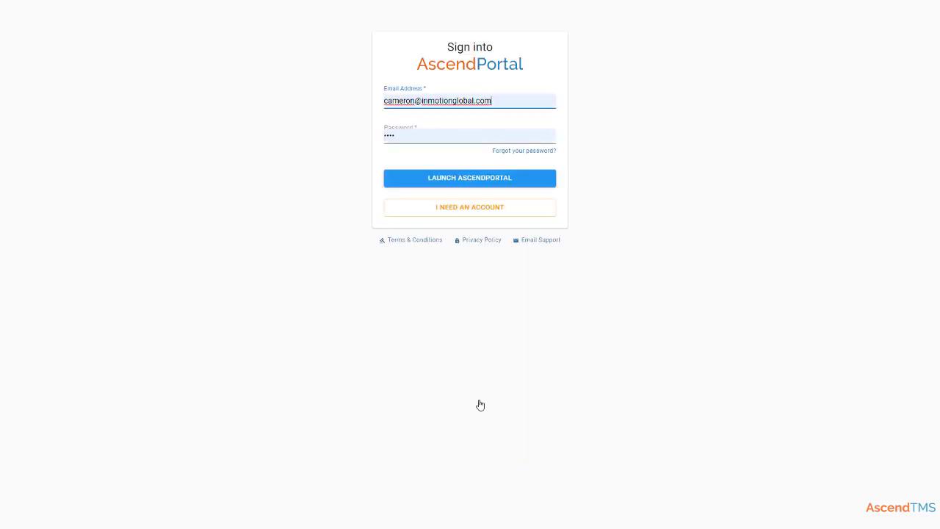
{"action": "left_click", "coordinate": [463, 184]}
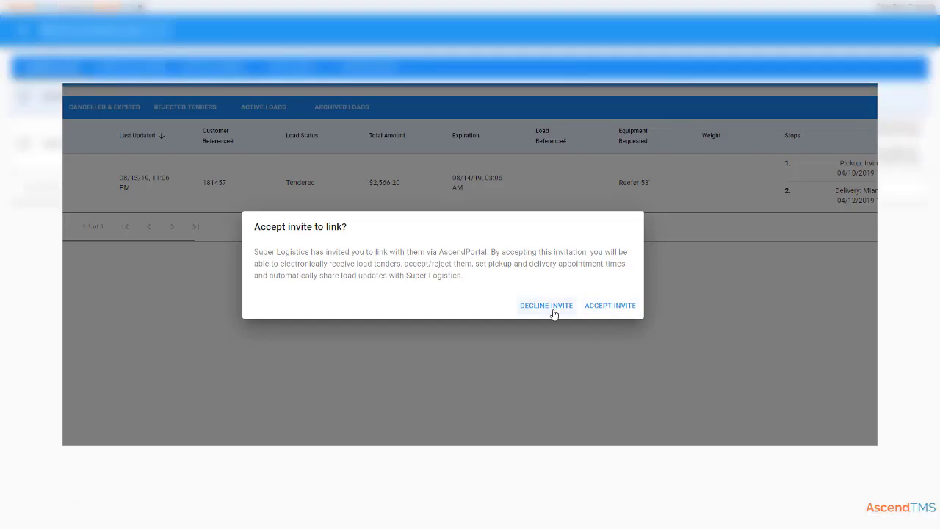
{"action": "left_click", "coordinate": [611, 309]}
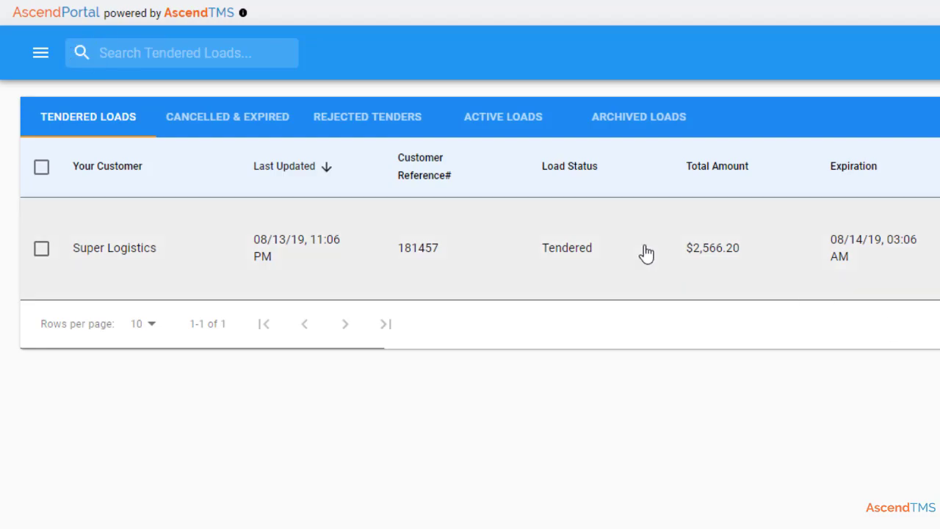
Step: Open Manage Users, begin adding a new user, then cancel without adding anyone
{"action": "left_click", "coordinate": [41, 54]}
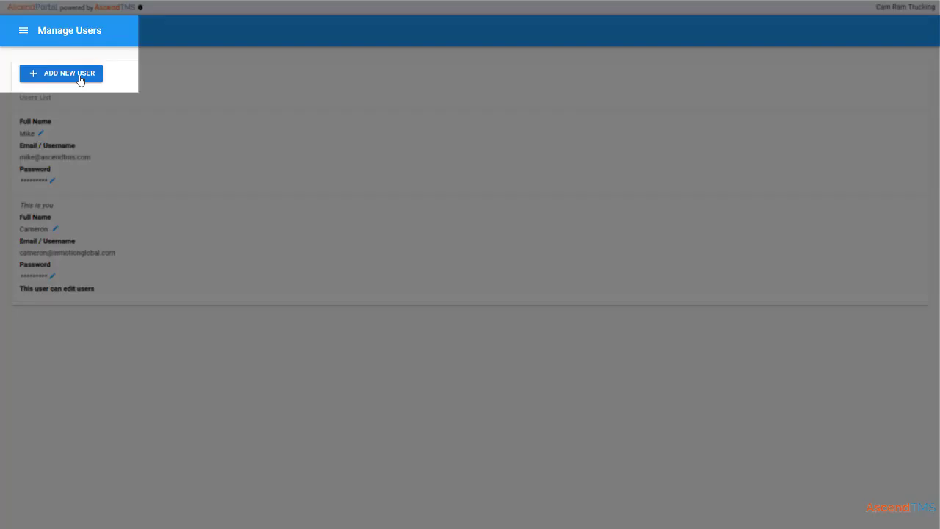
{"action": "left_click", "coordinate": [86, 81]}
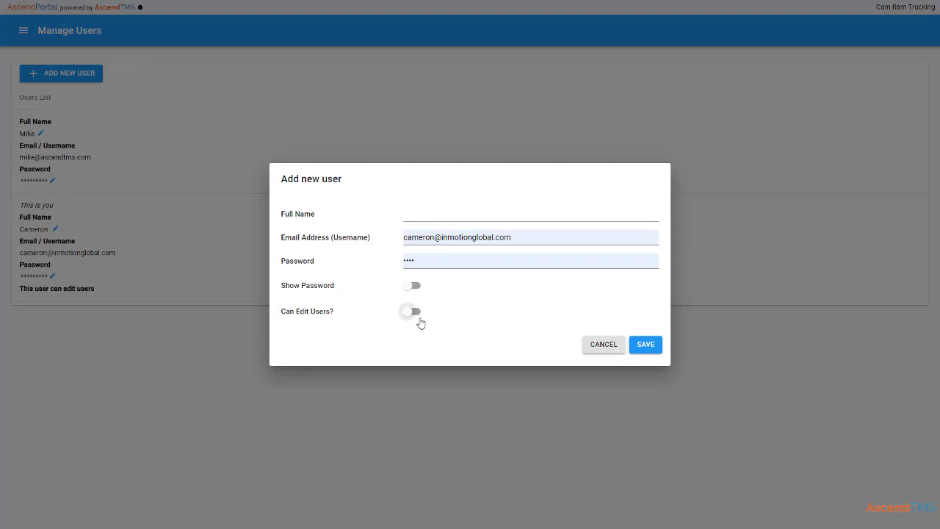
{"action": "left_click", "coordinate": [617, 351]}
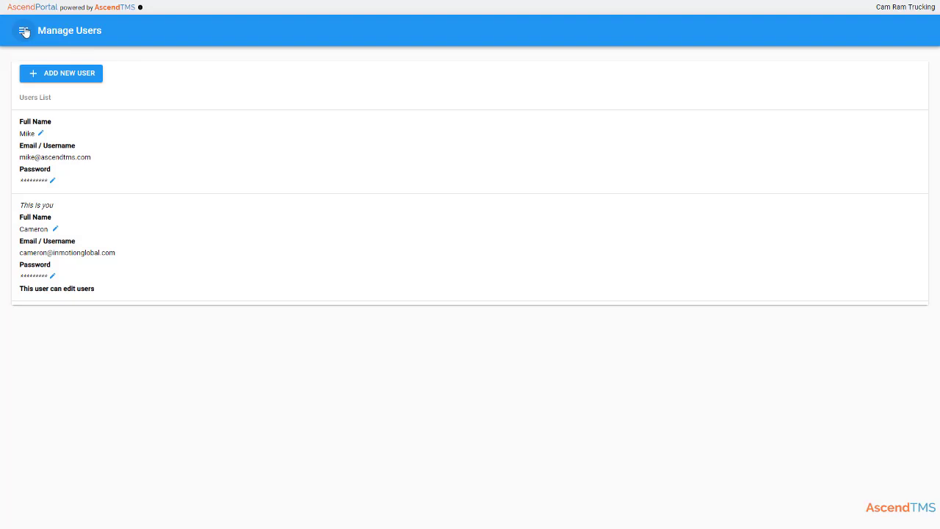
{"action": "left_click", "coordinate": [24, 32]}
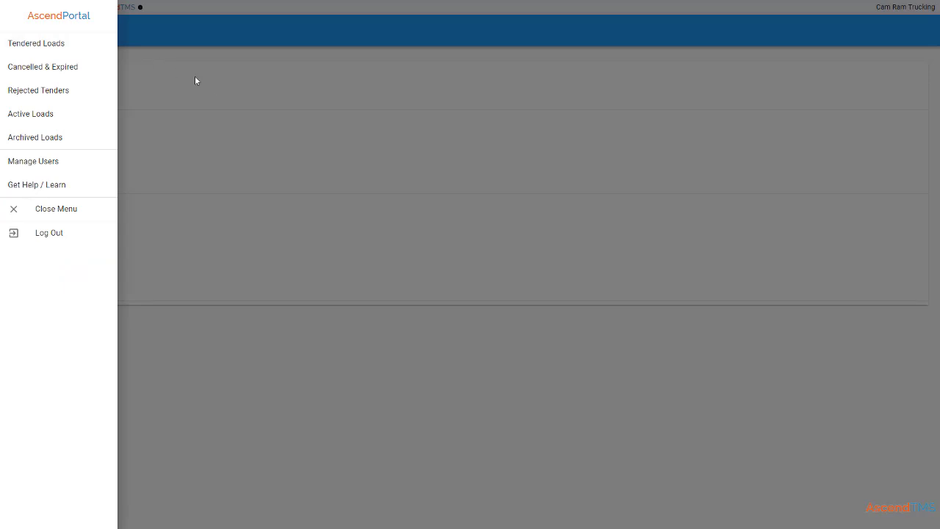
Step: Review the Tendered, Active, Rejected, Cancelled & Expired and Archived load lists in turn
{"action": "left_click", "coordinate": [61, 45]}
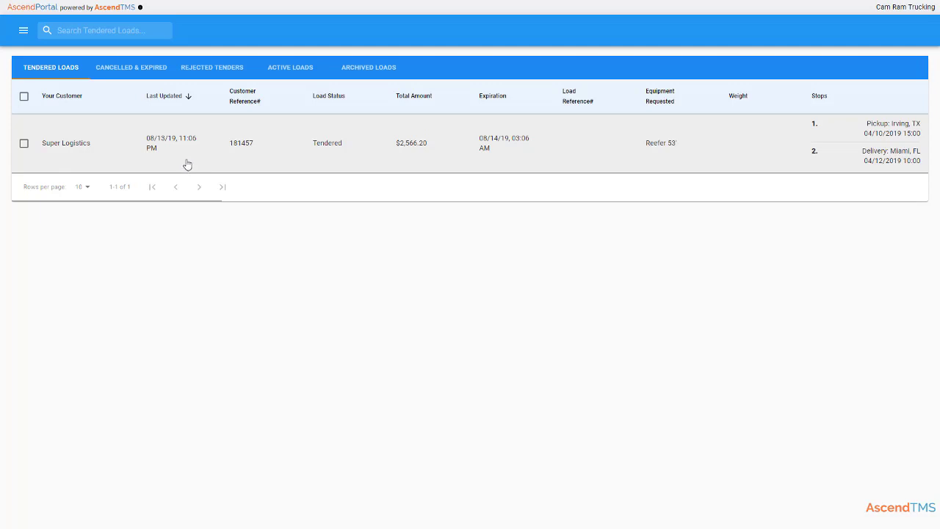
{"action": "left_click", "coordinate": [290, 67]}
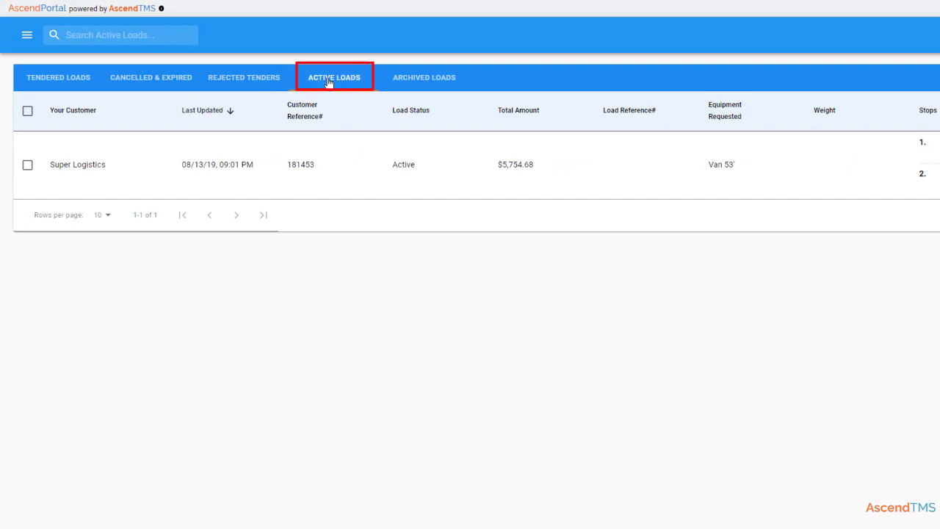
{"action": "left_click", "coordinate": [258, 85]}
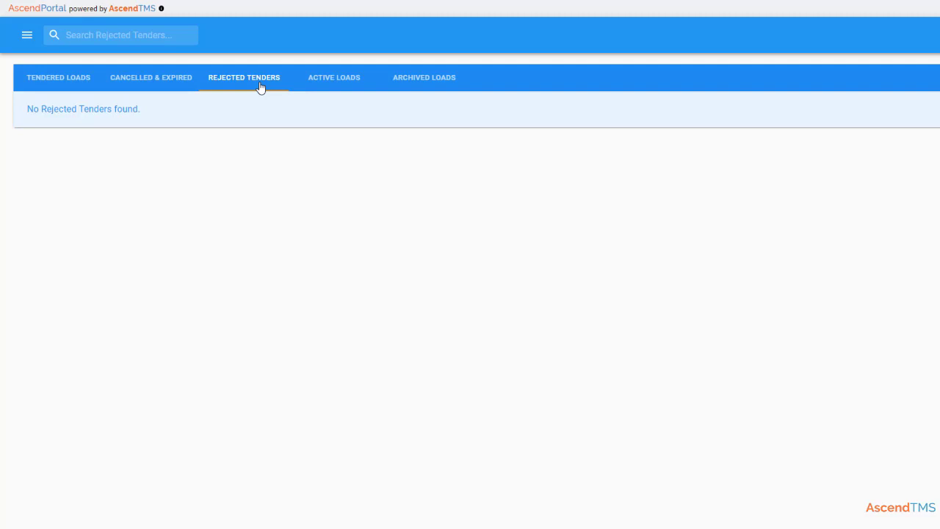
{"action": "left_click", "coordinate": [176, 81]}
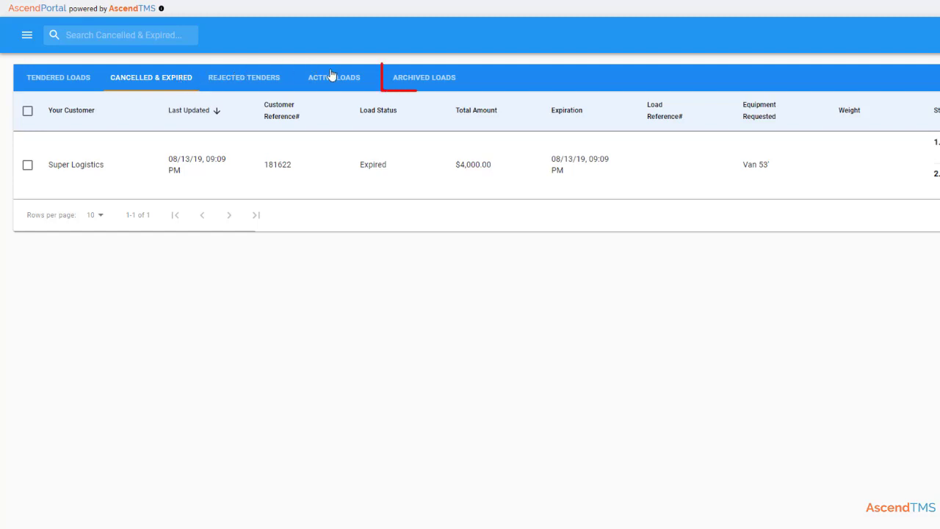
{"action": "left_click", "coordinate": [411, 81]}
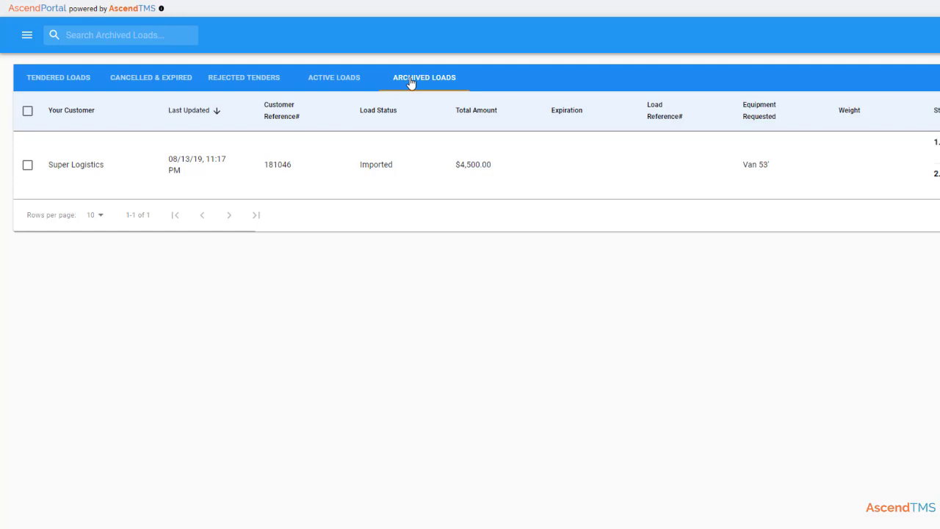
Step: Open active load #181453 and scroll through its status, customer and reference details
{"action": "left_click", "coordinate": [327, 79]}
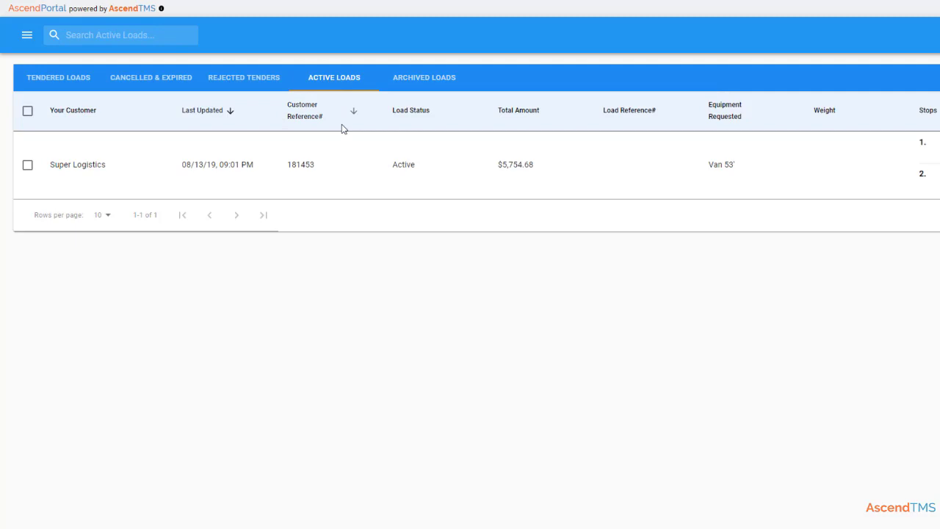
{"action": "left_click", "coordinate": [318, 158]}
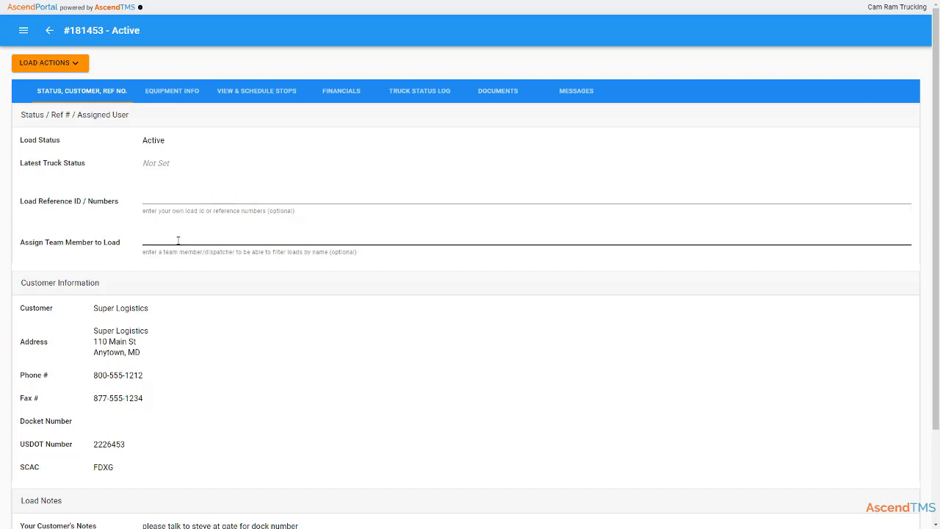
{"action": "scroll", "coordinate": [178, 240], "scroll_direction": "down", "scroll_amount": 3}
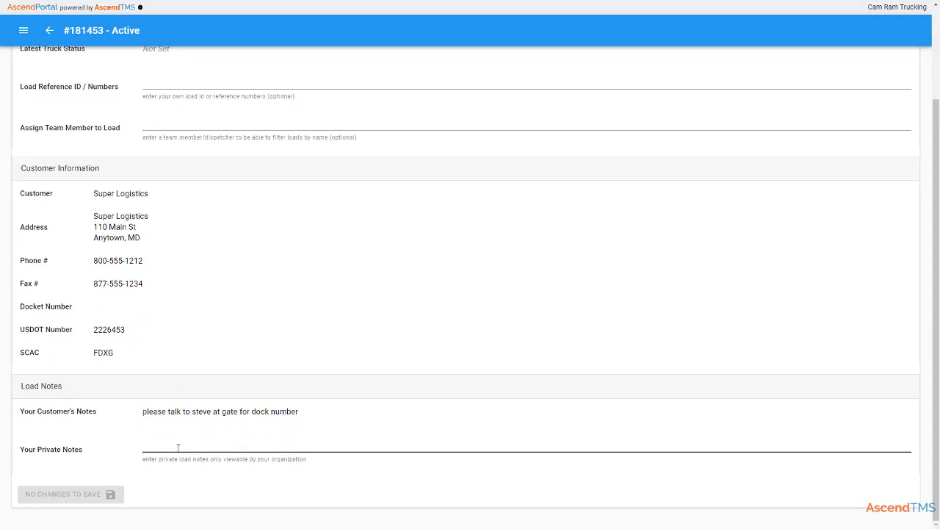
{"action": "scroll", "coordinate": [185, 424], "scroll_direction": "up", "scroll_amount": 4}
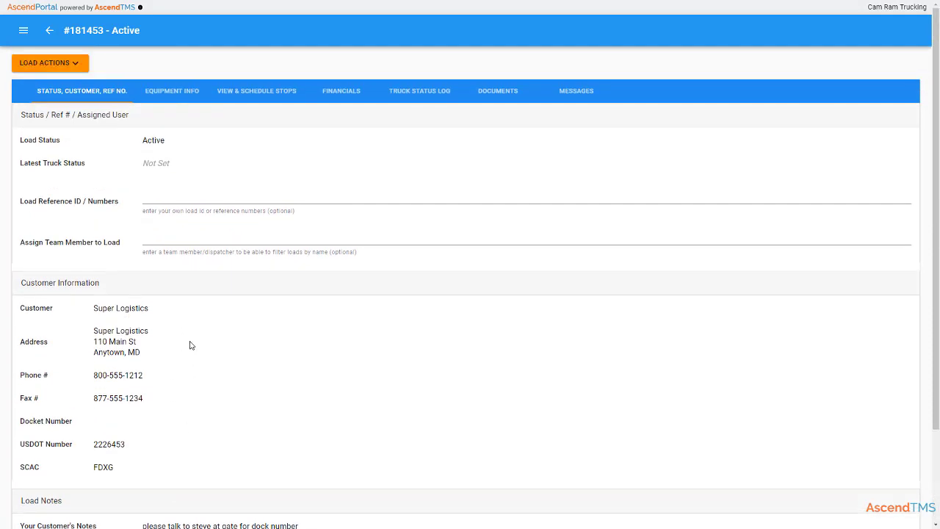
Step: Review load #181453's equipment and driver information
{"action": "left_click", "coordinate": [177, 94]}
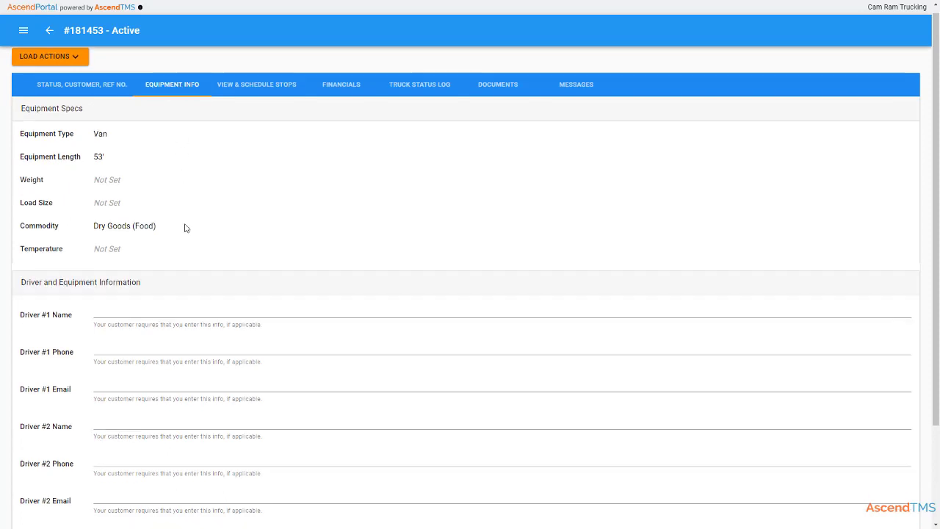
{"action": "scroll", "coordinate": [184, 227], "scroll_direction": "down", "scroll_amount": 1}
{"action": "scroll", "coordinate": [185, 228], "scroll_direction": "down", "scroll_amount": 1}
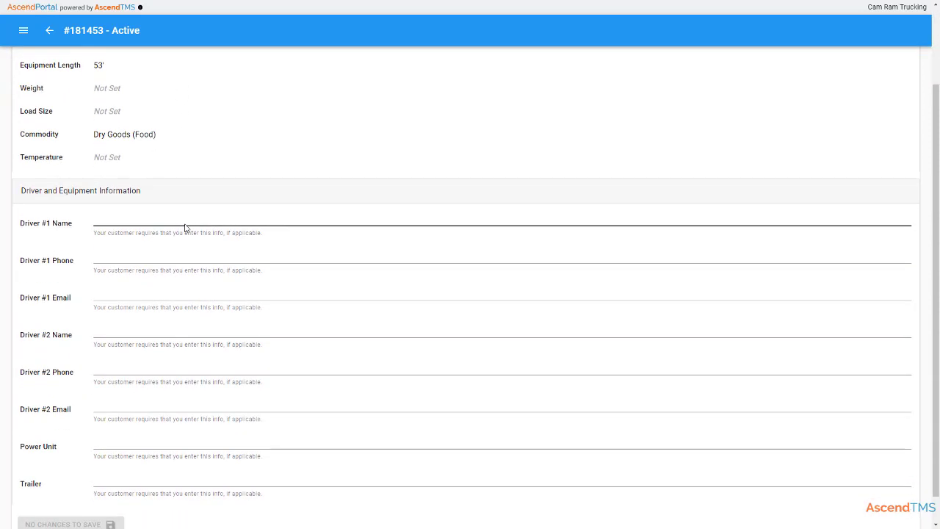
{"action": "scroll", "coordinate": [185, 227], "scroll_direction": "down", "scroll_amount": 1}
{"action": "scroll", "coordinate": [185, 228], "scroll_direction": "up", "scroll_amount": 3}
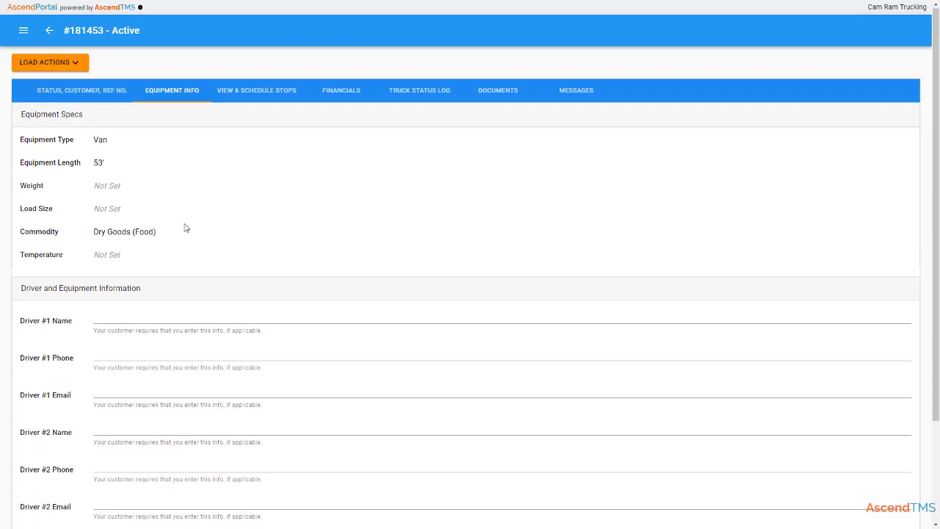
Step: Check the load's pickup and delivery stops, then view its Mileage pay item of 3061 at 1.88
{"action": "left_click", "coordinate": [256, 94]}
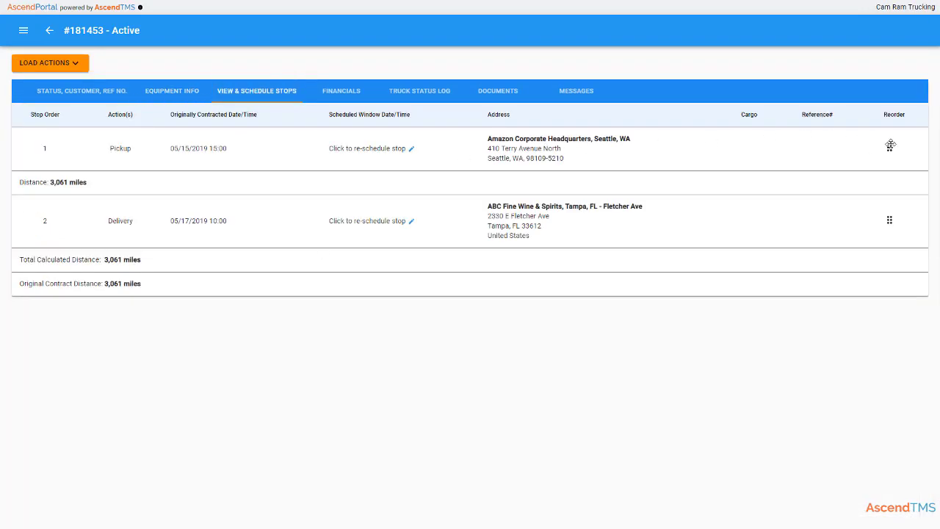
{"action": "left_click", "coordinate": [411, 149]}
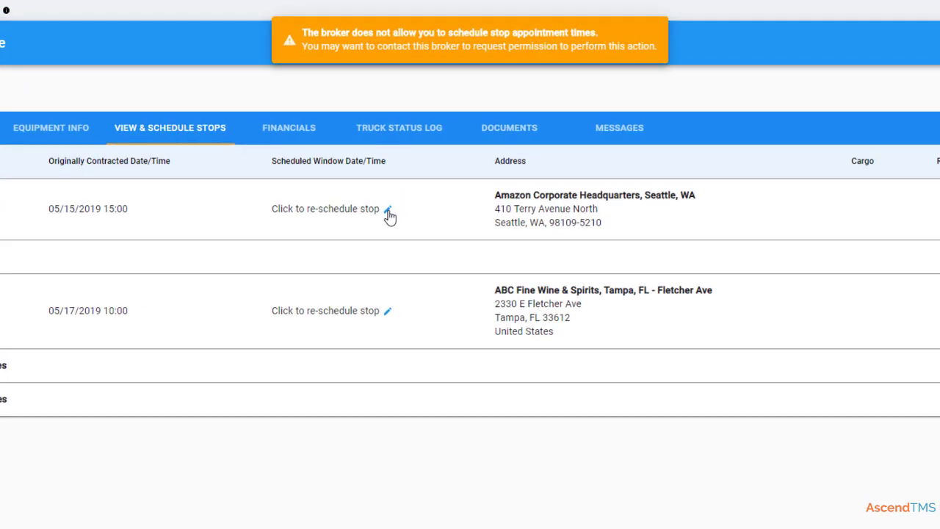
{"action": "left_click", "coordinate": [288, 127]}
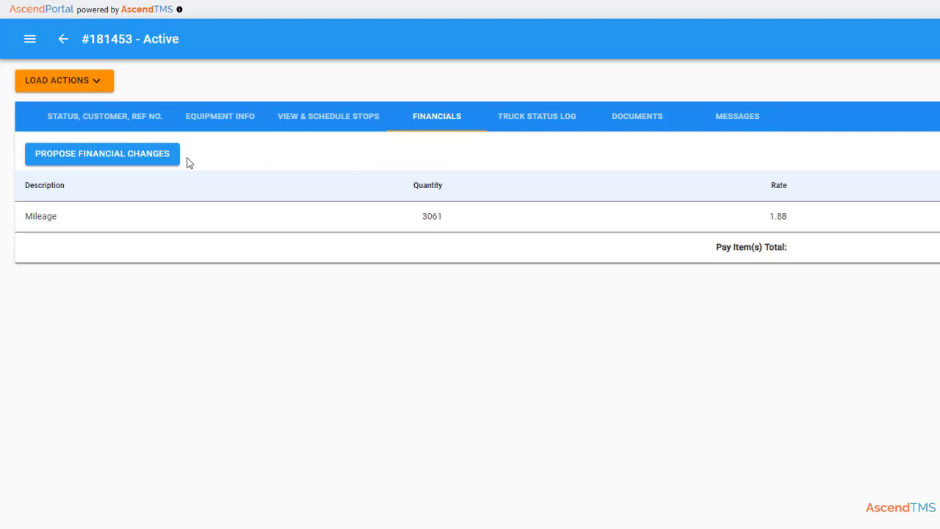
Step: Draft a financial-change proposal with a new line item, amount and notes, and send it
{"action": "left_click", "coordinate": [160, 165]}
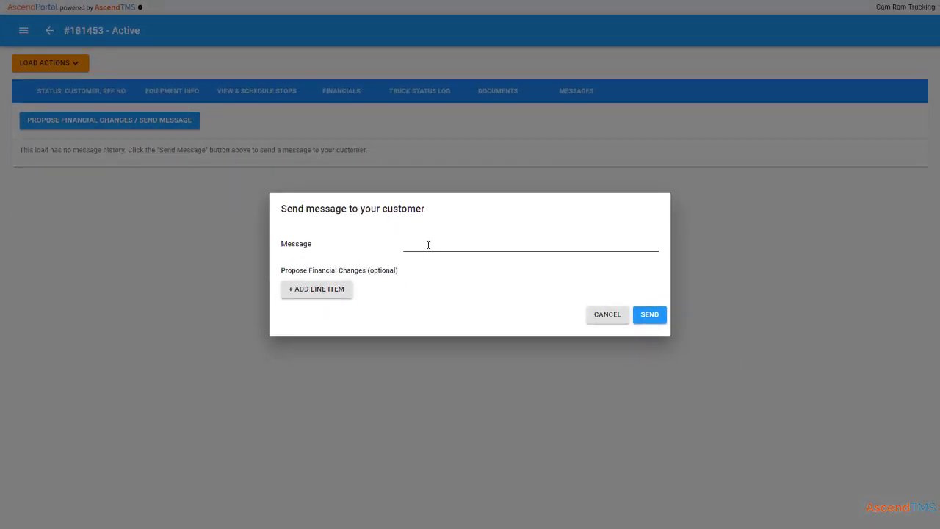
{"action": "left_click", "coordinate": [337, 288]}
{"action": "left_click", "coordinate": [434, 249]}
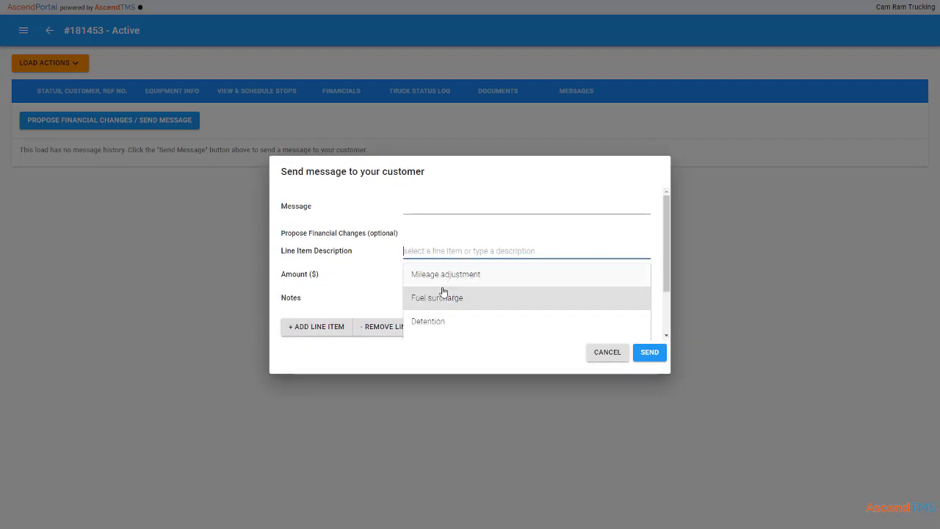
{"action": "scroll", "coordinate": [444, 306], "scroll_direction": "down", "scroll_amount": 1}
{"action": "left_click", "coordinate": [376, 235]}
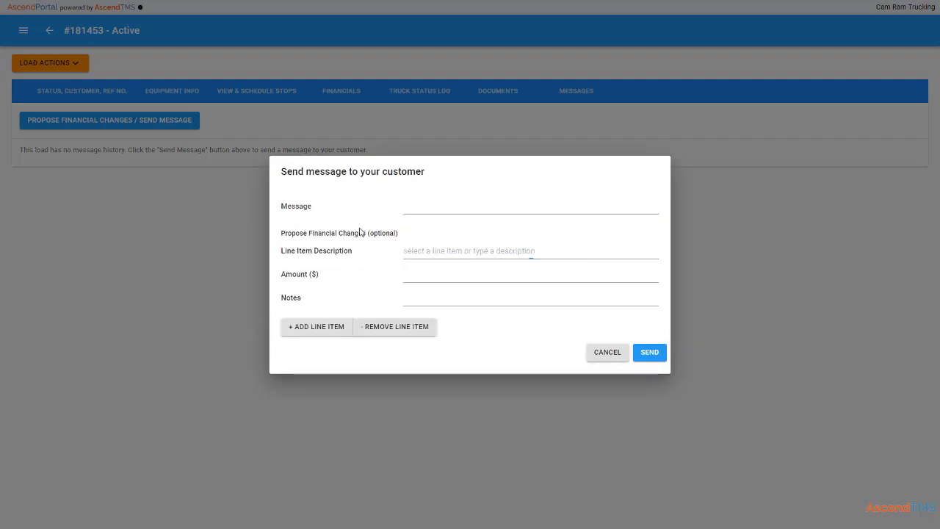
{"action": "left_click", "coordinate": [434, 298]}
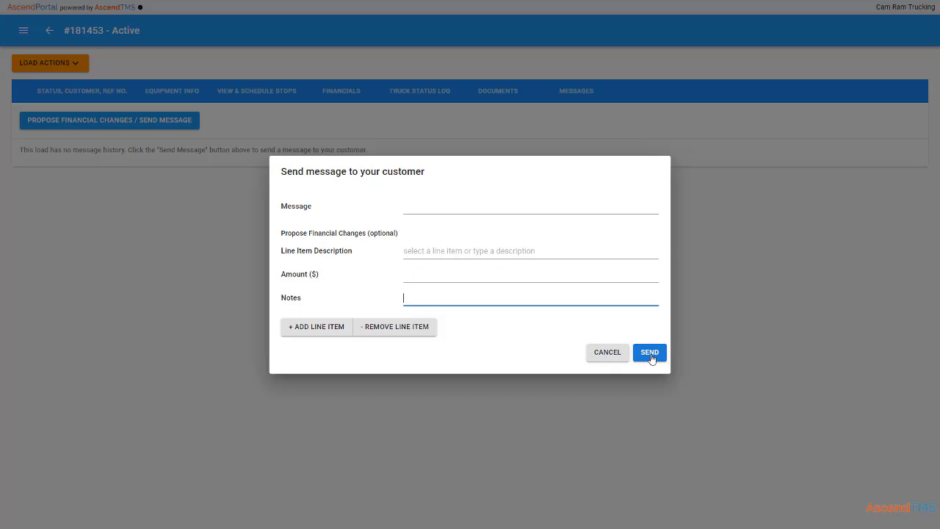
{"action": "left_click", "coordinate": [650, 358]}
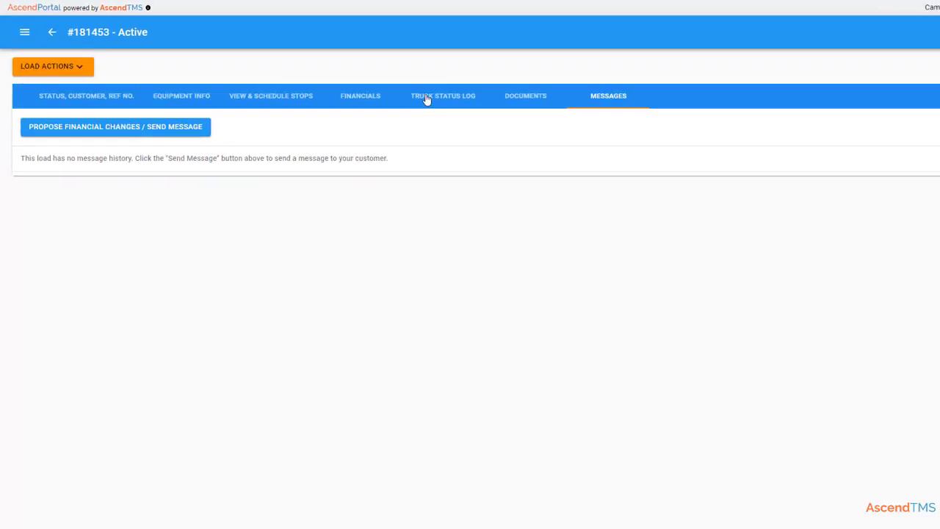
Step: Log a truck status update with current location 'Nowhere new mexico'
{"action": "left_click", "coordinate": [426, 98]}
{"action": "left_click", "coordinate": [122, 176]}
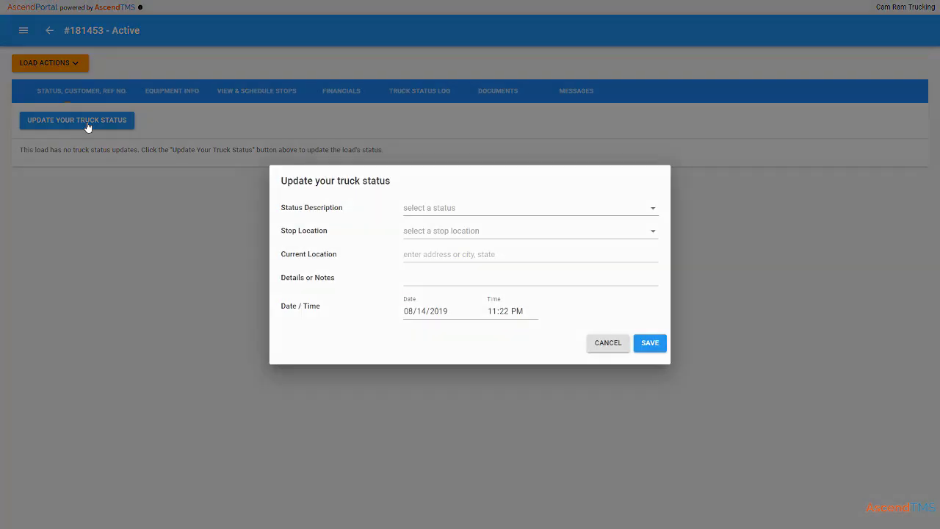
{"action": "left_click", "coordinate": [449, 254]}
{"action": "type", "text": "Nowhere new mexic"}
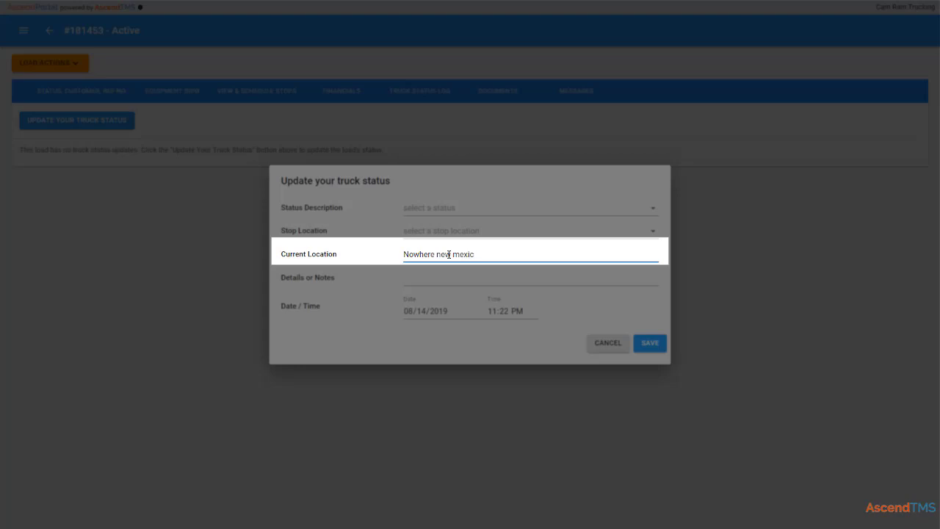
{"action": "type", "text": "o"}
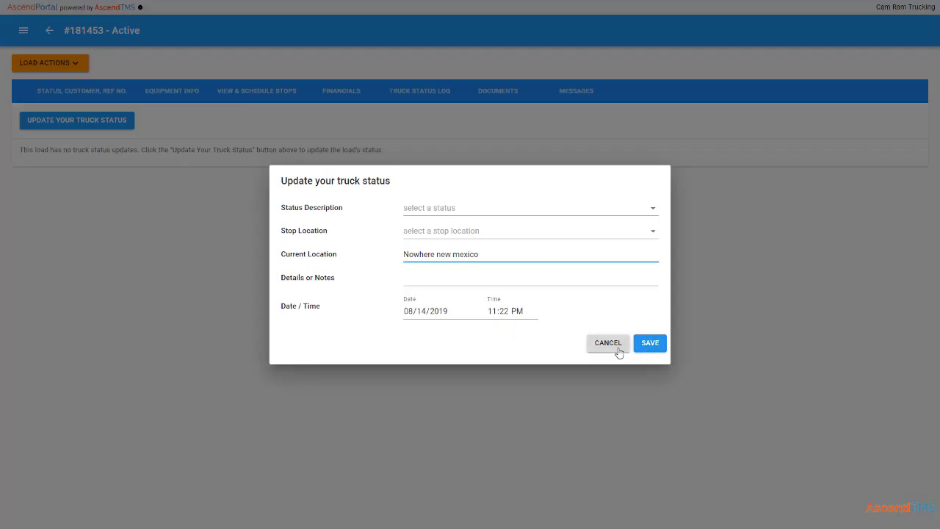
{"action": "left_click", "coordinate": [649, 343]}
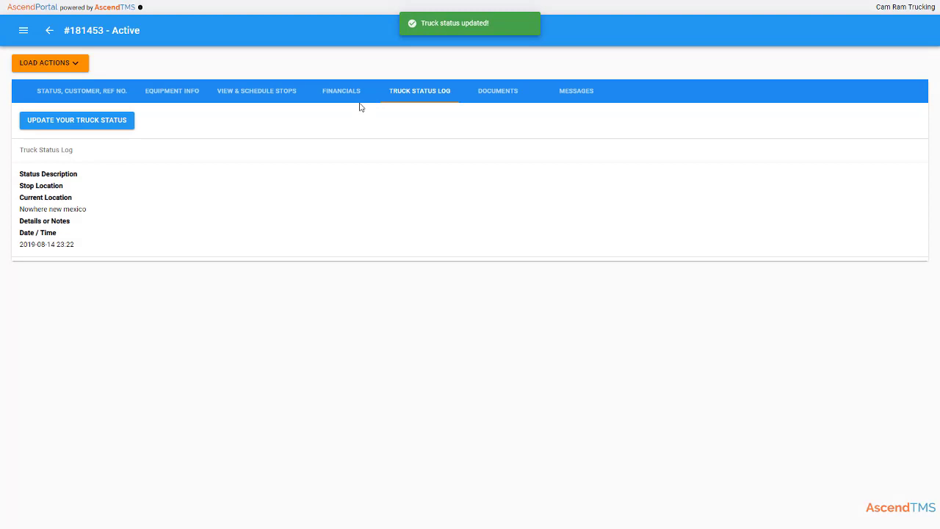
Step: Open the load's Documents and start uploading a new document
{"action": "left_click", "coordinate": [489, 96]}
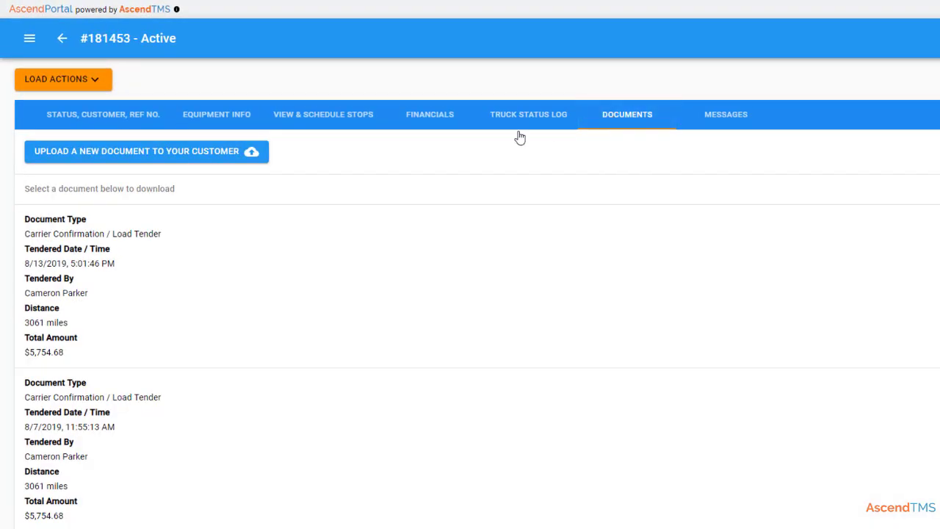
{"action": "left_click", "coordinate": [216, 154]}
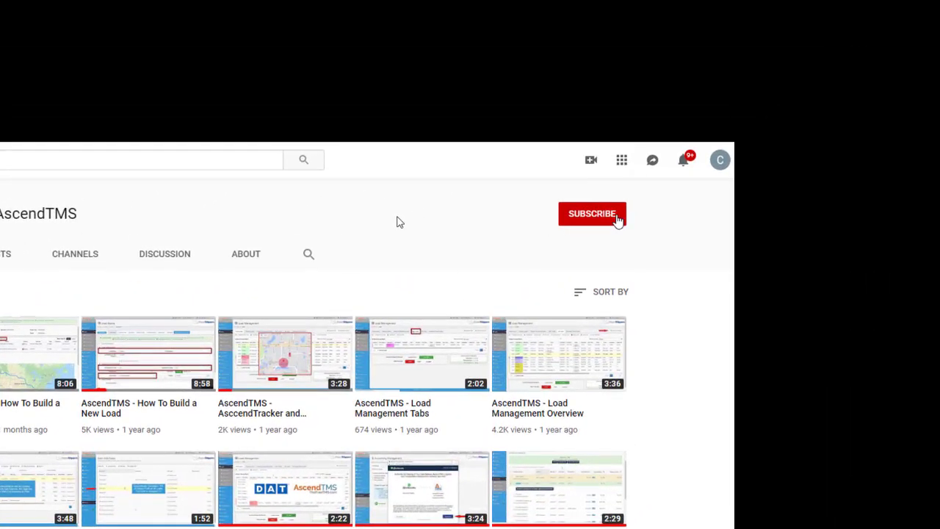
Step: Subscribe to InMotion Global - AscendTMS and scroll through its older tutorial videos
{"action": "left_click", "coordinate": [659, 190]}
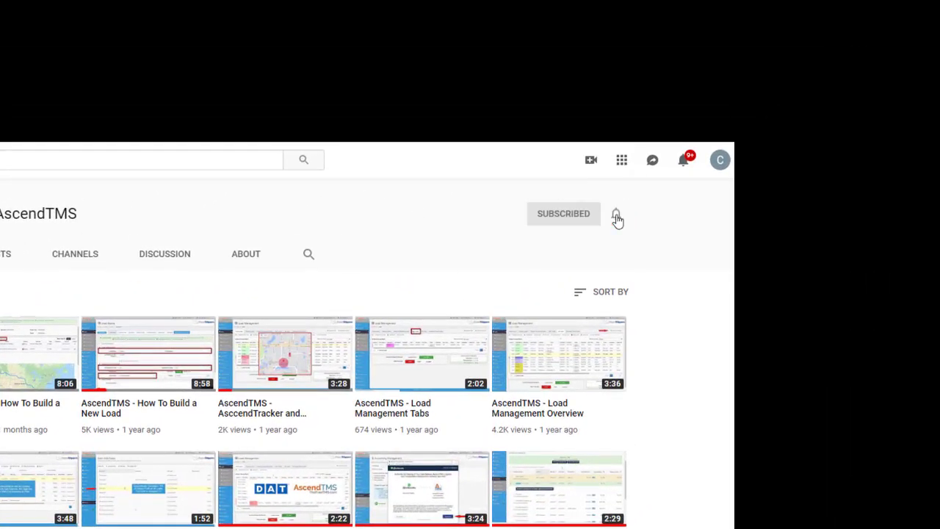
{"action": "scroll", "coordinate": [646, 287], "scroll_direction": "down", "scroll_amount": 5}
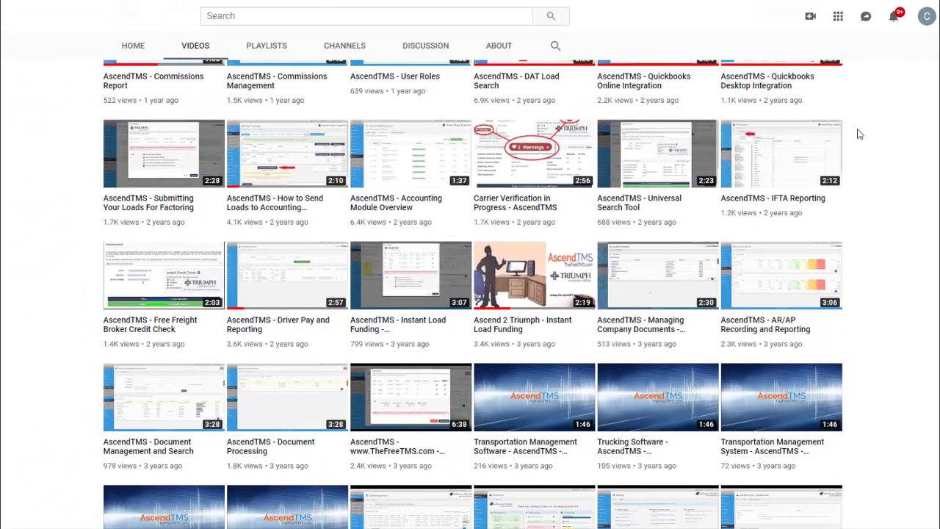